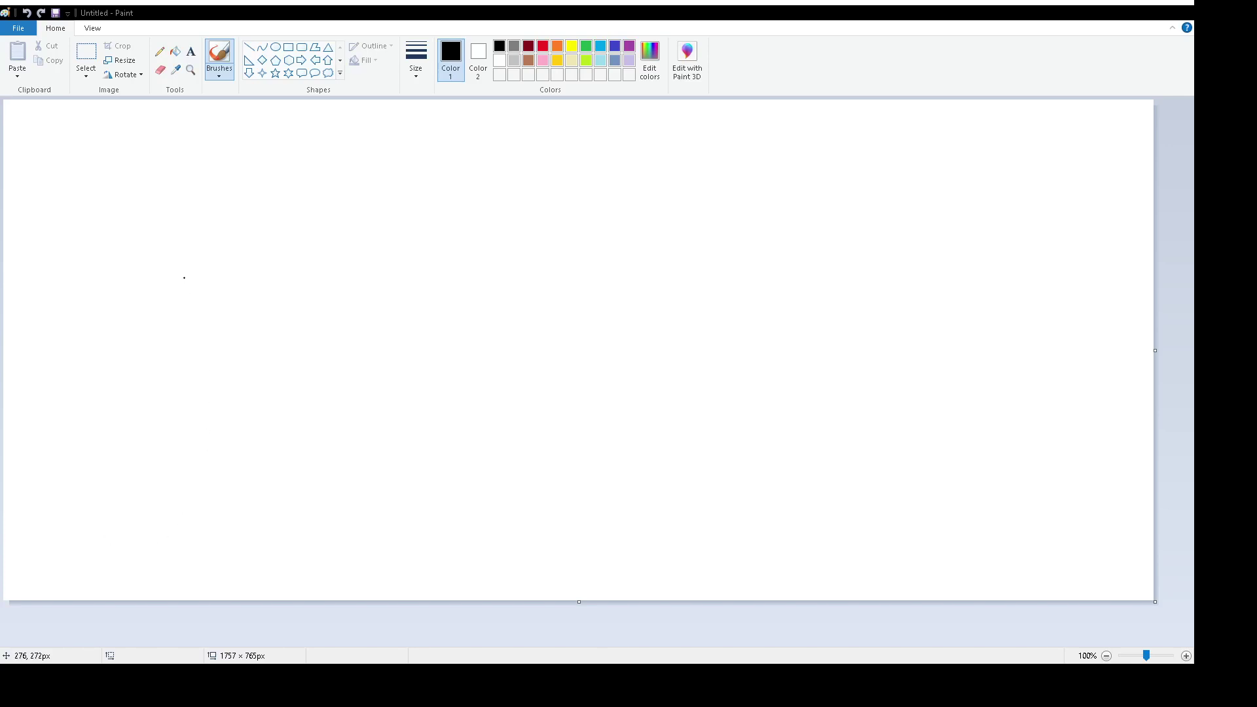
- Draw a top row in black brush: a boxed letter B, a short line, a letter J, a longer line and a zigzag wave
drag(136, 129, 136, 207)
mouse_move(137, 129)
mouse_down()
mouse_move(205, 133)
mouse_move(206, 155)
mouse_move(206, 206)
mouse_move(138, 209)
mouse_up()
mouse_move(161, 148)
mouse_down()
mouse_move(153, 188)
mouse_move(155, 156)
mouse_move(171, 167)
mouse_move(161, 181)
mouse_move(290, 164)
mouse_move(367, 175)
mouse_move(338, 199)
mouse_up()
mouse_move(335, 131)
mouse_down()
mouse_move(447, 135)
mouse_move(568, 174)
mouse_move(739, 203)
mouse_move(772, 165)
mouse_move(798, 204)
mouse_move(856, 157)
mouse_move(908, 171)
mouse_move(955, 217)
mouse_move(979, 161)
mouse_move(1023, 176)
mouse_move(1049, 149)
mouse_up()
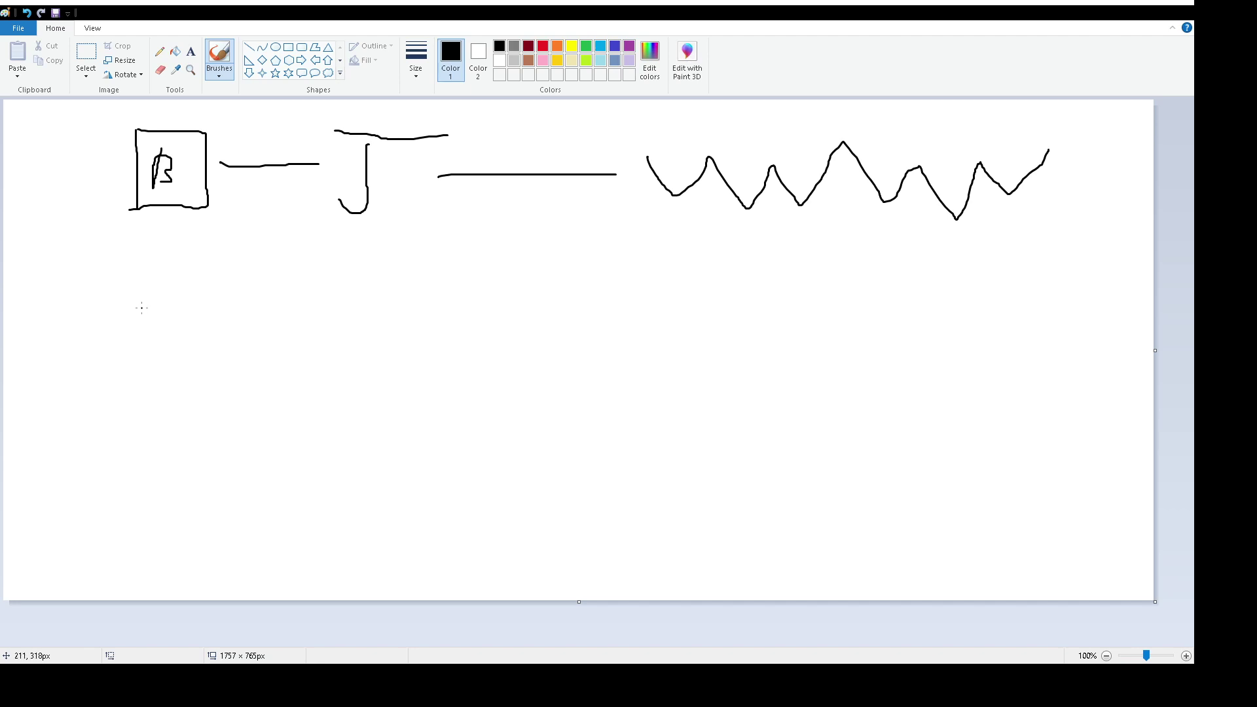
- Draw a second row below the first: a boxed letter S, a connecting line, a letter M and a right-pointing arrow
mouse_move(139, 303)
mouse_down()
mouse_move(89, 303)
mouse_move(174, 343)
mouse_move(81, 357)
mouse_up()
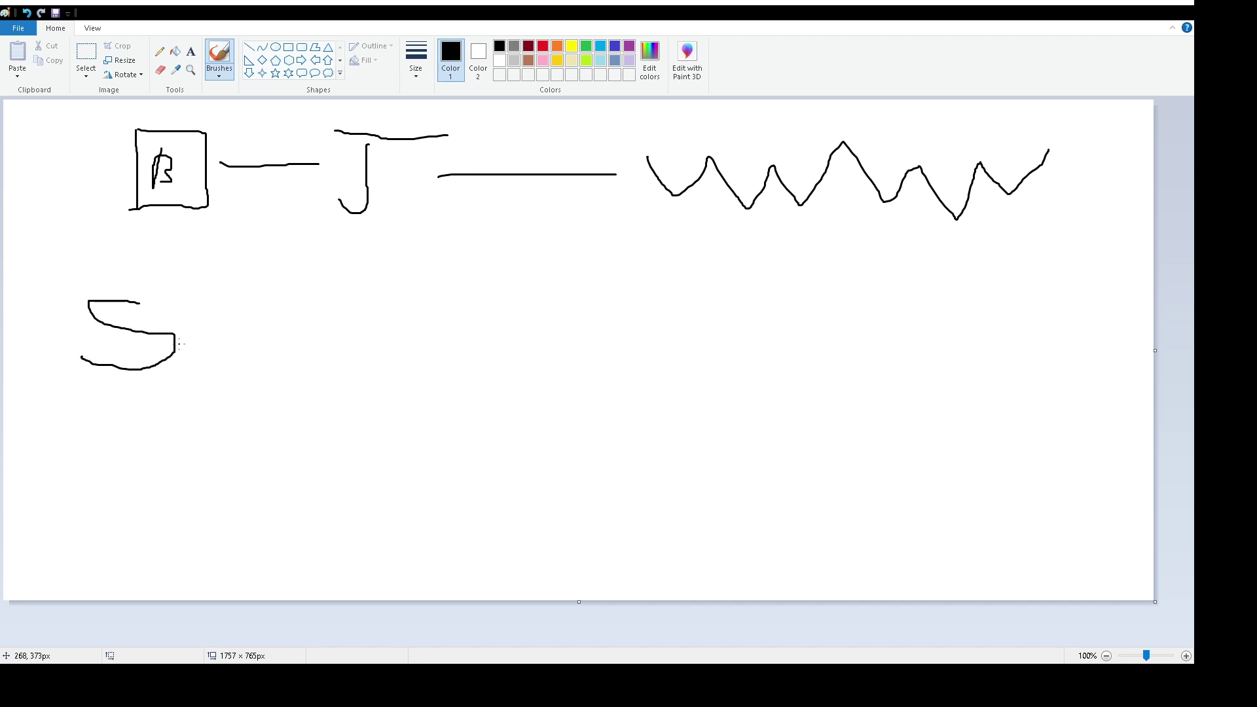
mouse_move(82, 282)
mouse_down()
mouse_move(92, 385)
mouse_move(222, 385)
mouse_move(195, 284)
mouse_move(89, 280)
mouse_up()
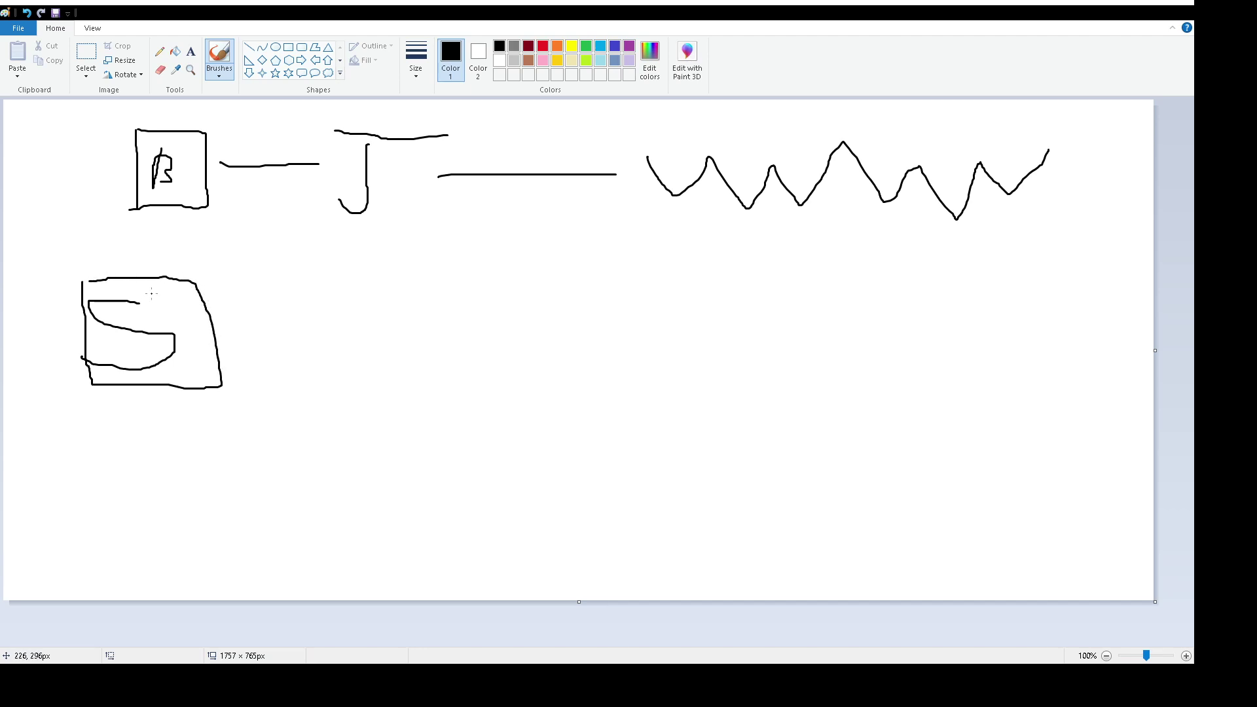
mouse_move(212, 326)
mouse_down()
mouse_move(359, 308)
mouse_move(385, 347)
mouse_move(396, 290)
mouse_move(422, 371)
mouse_up()
mouse_move(411, 322)
mouse_down()
mouse_move(571, 319)
mouse_move(467, 352)
mouse_up()
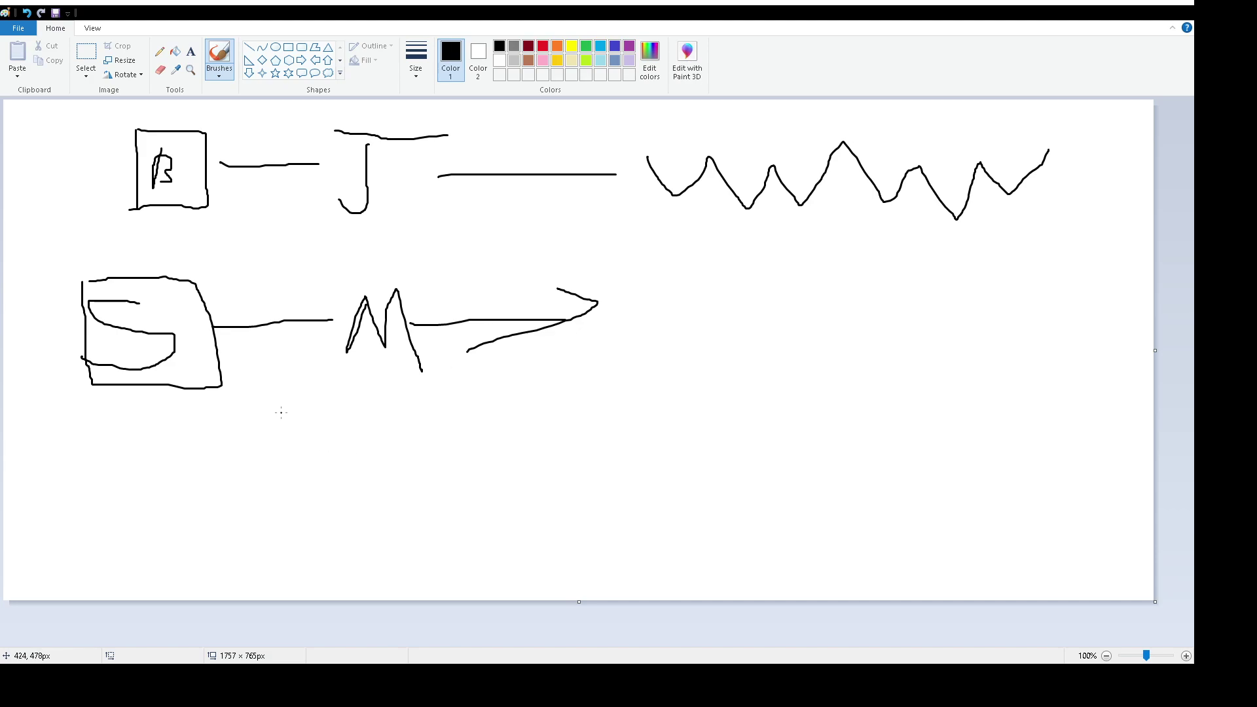
- Write a large "16000" below the second row with a plus sign on each side
mouse_move(281, 412)
mouse_down()
mouse_move(229, 451)
mouse_move(291, 488)
mouse_move(233, 462)
mouse_up()
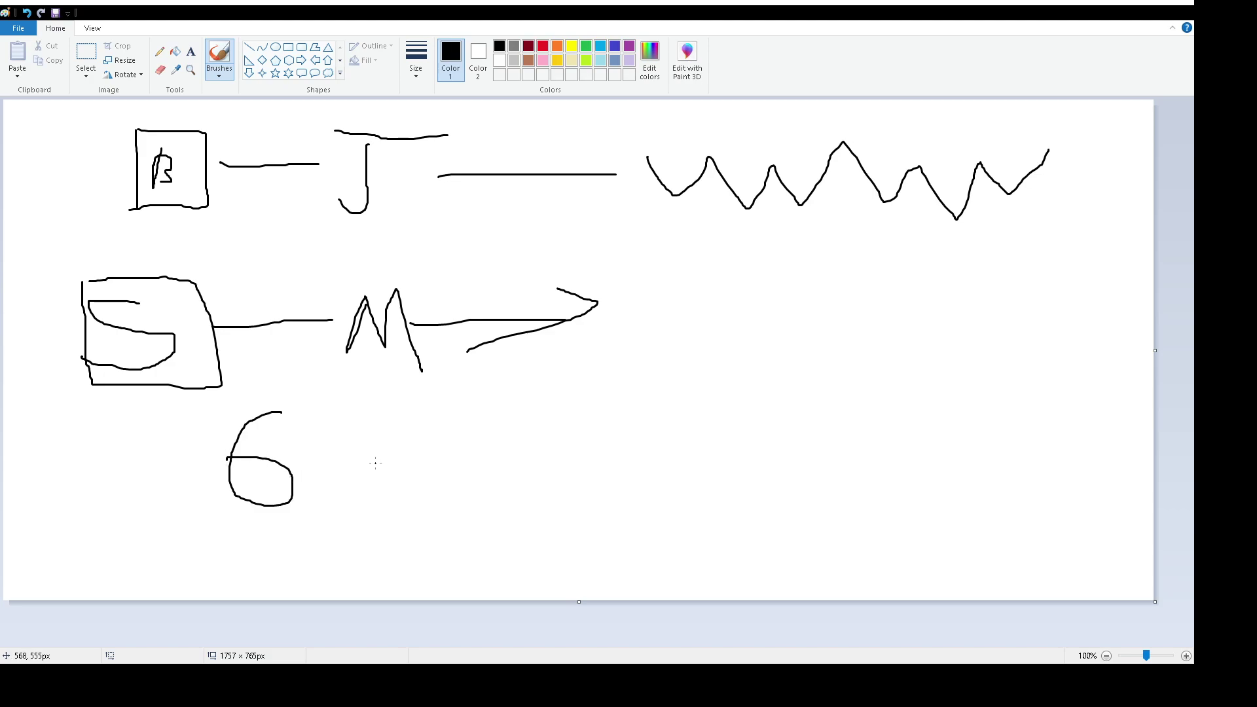
mouse_move(358, 452)
mouse_down()
mouse_move(350, 514)
mouse_move(377, 449)
mouse_up()
mouse_move(482, 471)
mouse_down()
mouse_move(463, 483)
mouse_move(545, 469)
mouse_move(514, 467)
mouse_up()
mouse_move(615, 488)
mouse_down()
mouse_move(628, 551)
mouse_move(614, 489)
mouse_up()
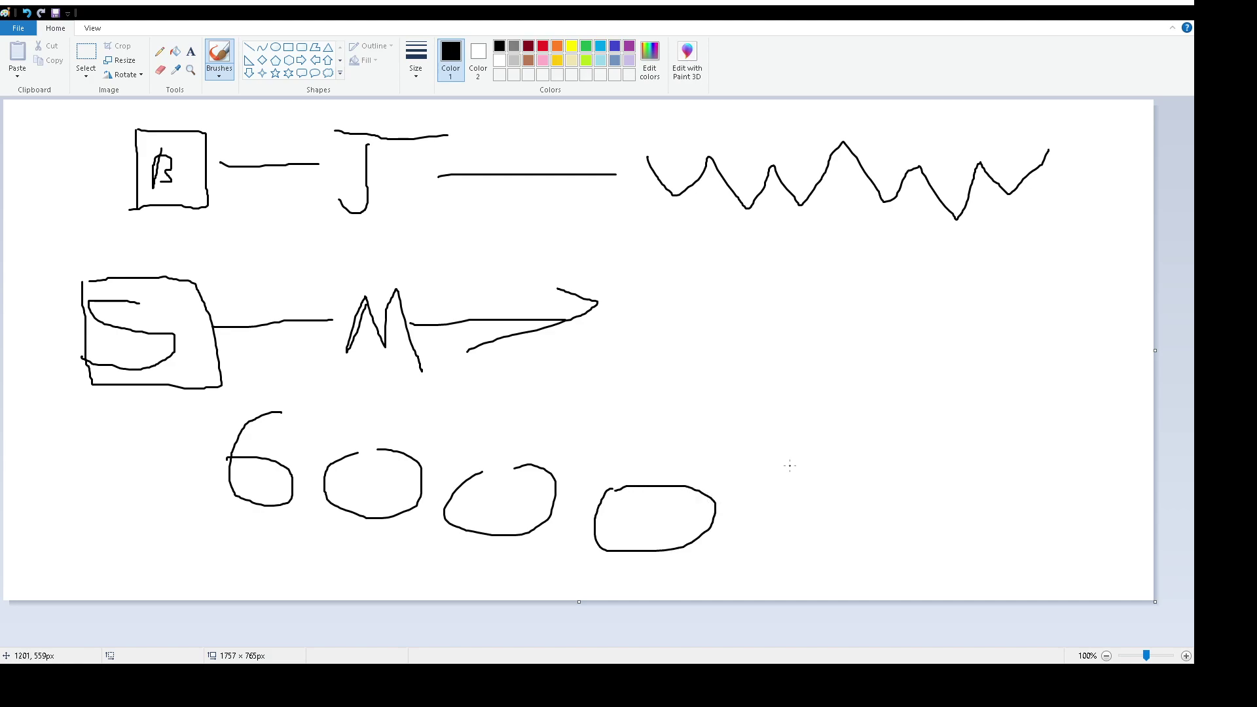
drag(789, 466, 797, 569)
drag(755, 512, 862, 498)
drag(176, 412, 193, 521)
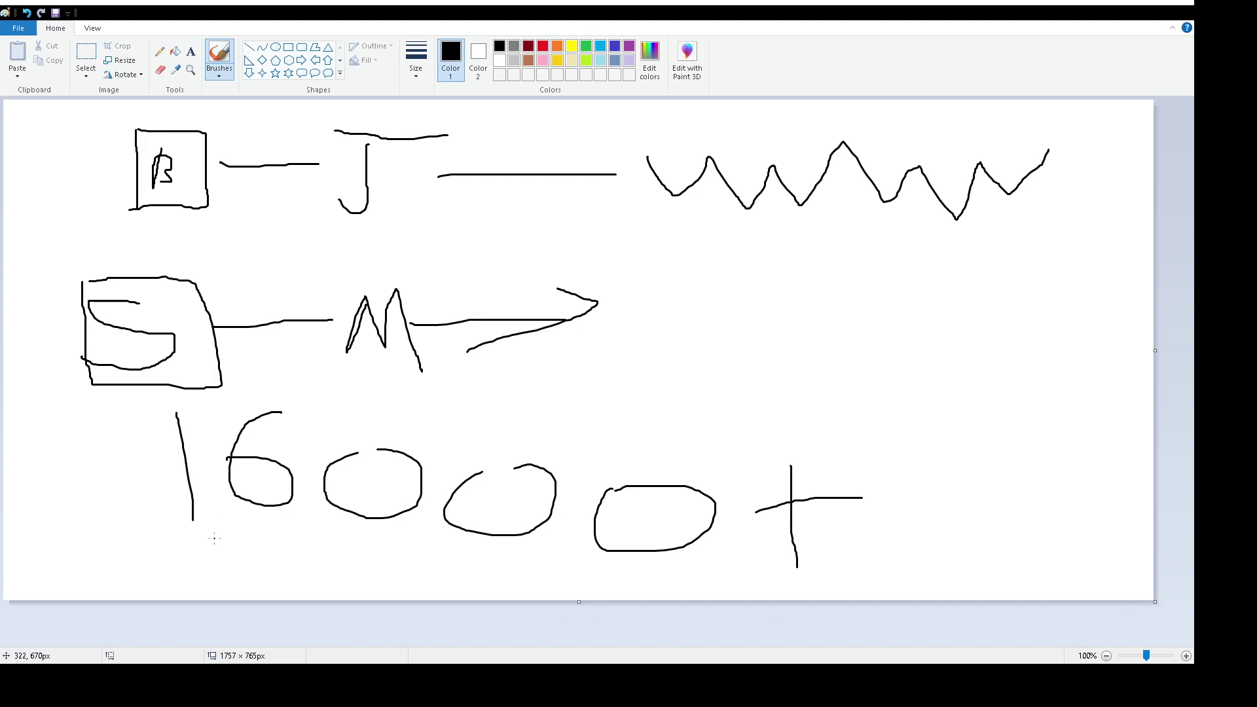
mouse_move(52, 432)
mouse_down()
mouse_move(61, 478)
mouse_move(128, 453)
mouse_up()
- Draw a small upright rectangle beyond the arrowhead with two thick marks across it and a short line on its arrow side
drag(636, 255, 640, 332)
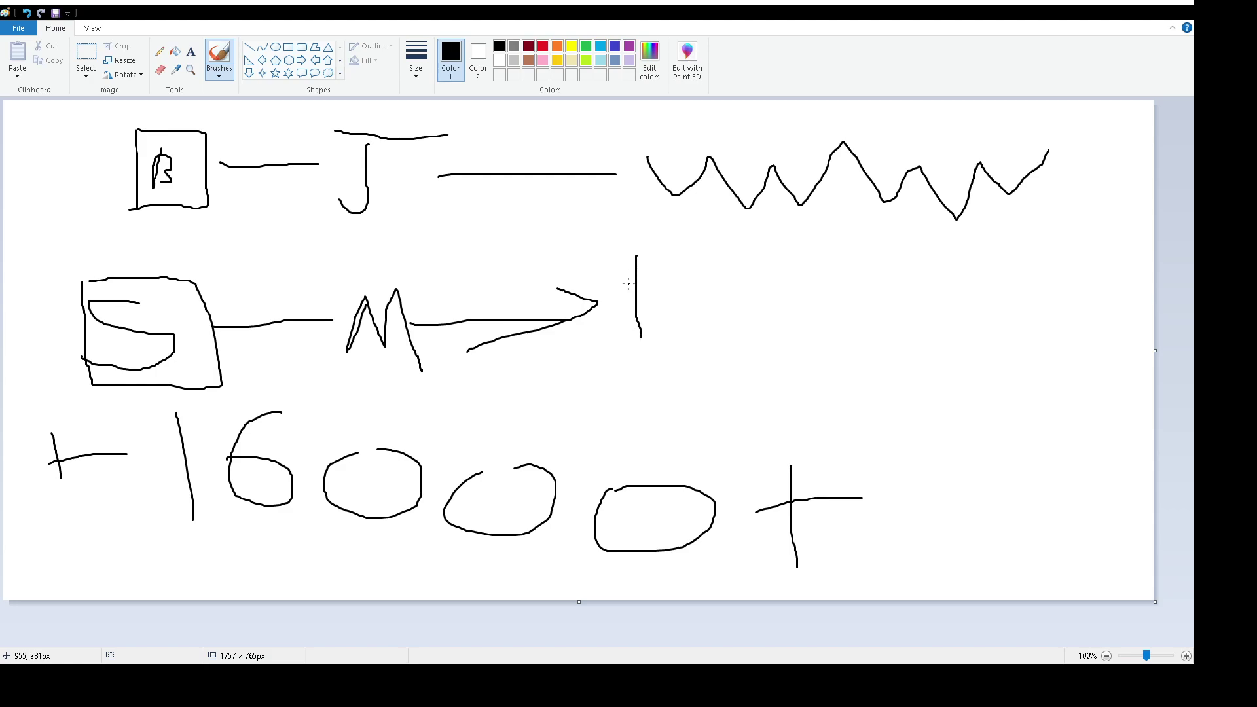
mouse_move(636, 257)
mouse_down()
mouse_move(671, 259)
mouse_move(666, 314)
mouse_move(657, 333)
mouse_move(640, 331)
mouse_up()
mouse_move(666, 276)
mouse_down()
mouse_move(638, 280)
mouse_move(661, 282)
mouse_move(649, 282)
mouse_move(643, 317)
mouse_move(672, 308)
mouse_move(651, 312)
mouse_up()
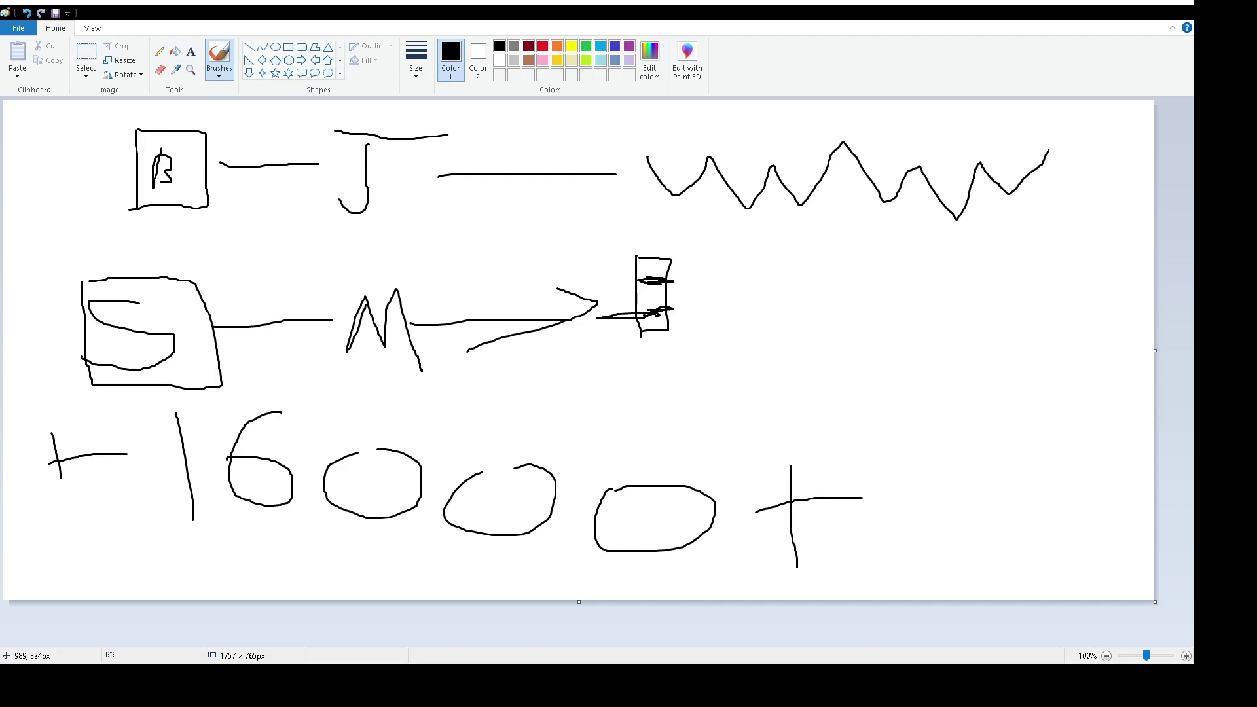
- Erase the short line between the arrowhead and the small rectangle, and brush in the gap in the rectangle's edge
click(160, 70)
drag(597, 317, 631, 318)
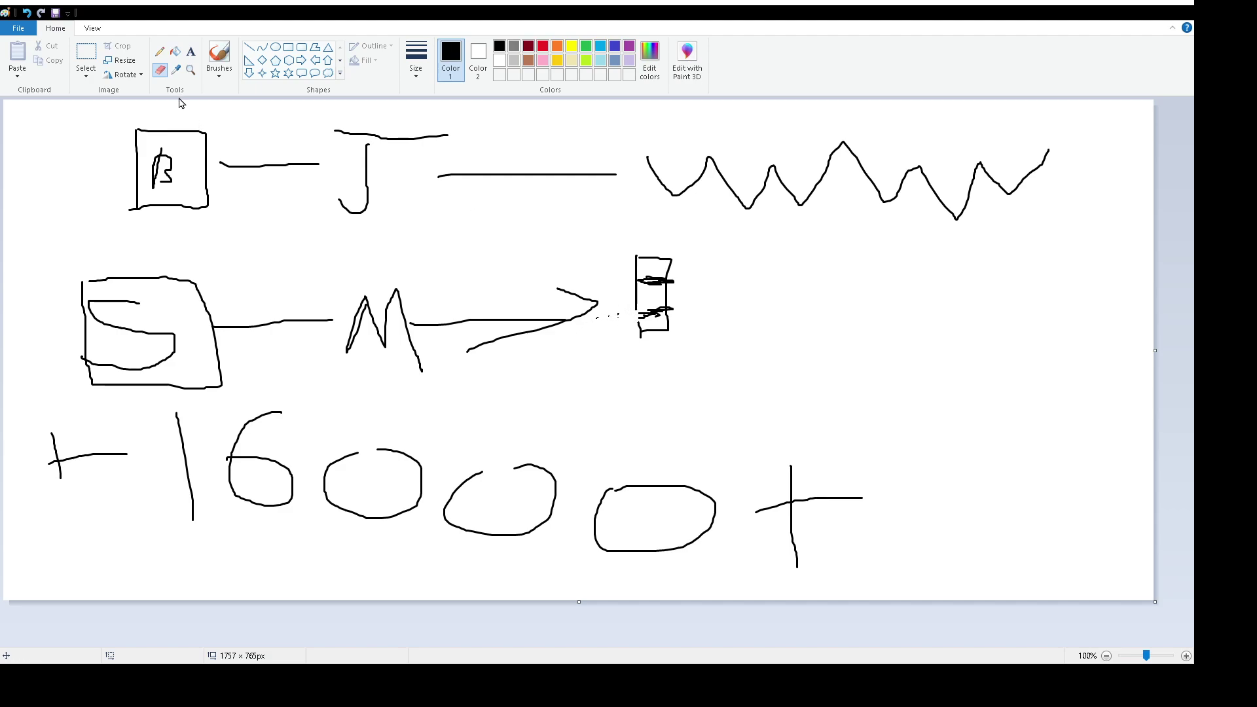
click(159, 52)
click(221, 55)
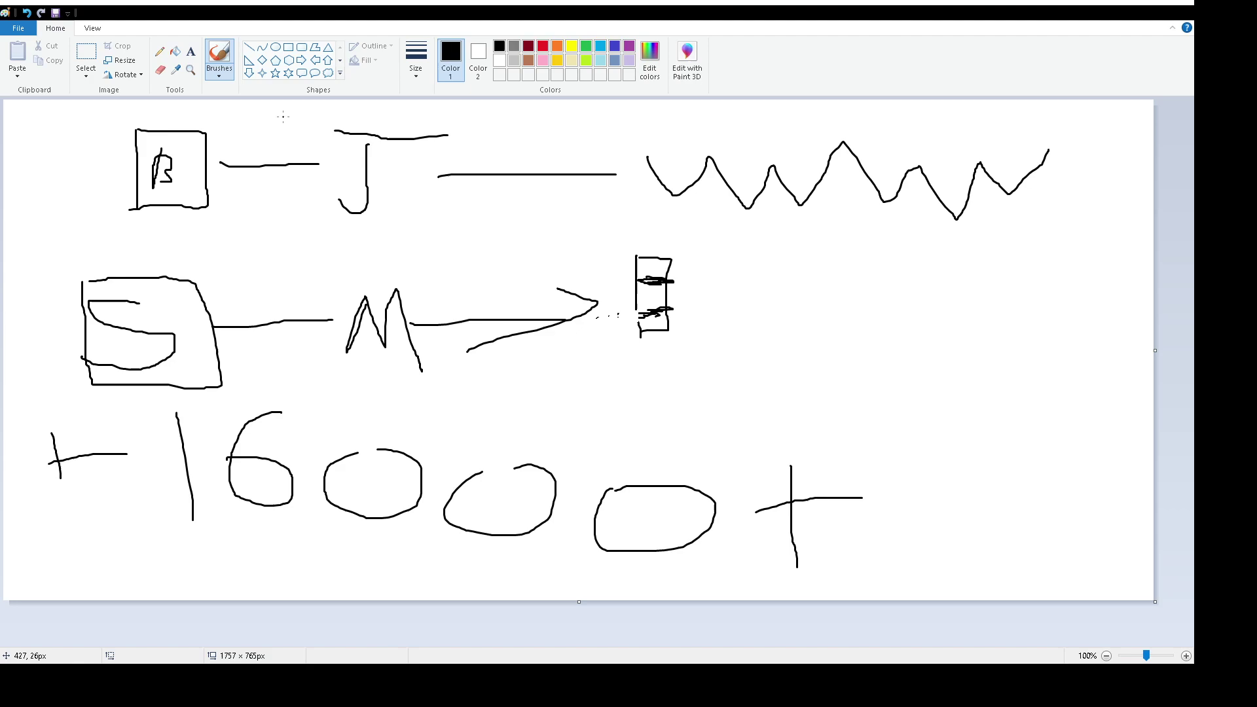
drag(633, 309, 638, 319)
- Extend two long parallel lines rightward from the small rectangle's marks and draw six upright boxes across them
drag(672, 281, 1038, 285)
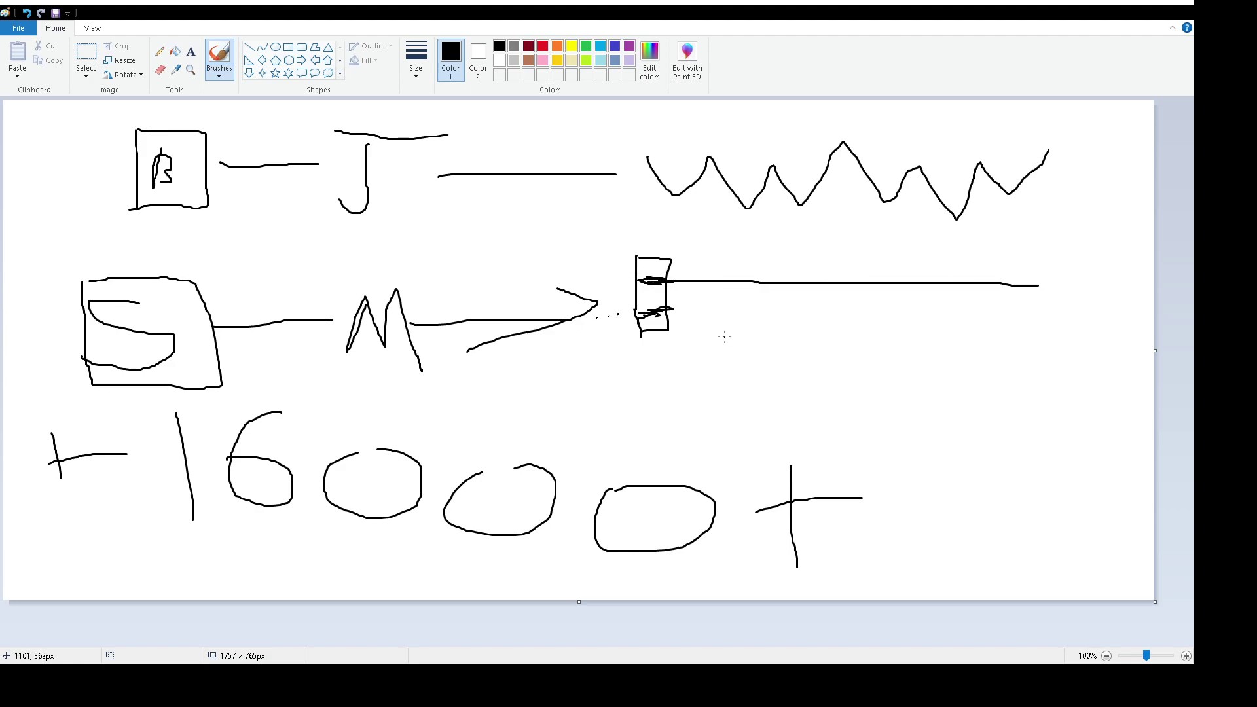
drag(651, 313, 1055, 315)
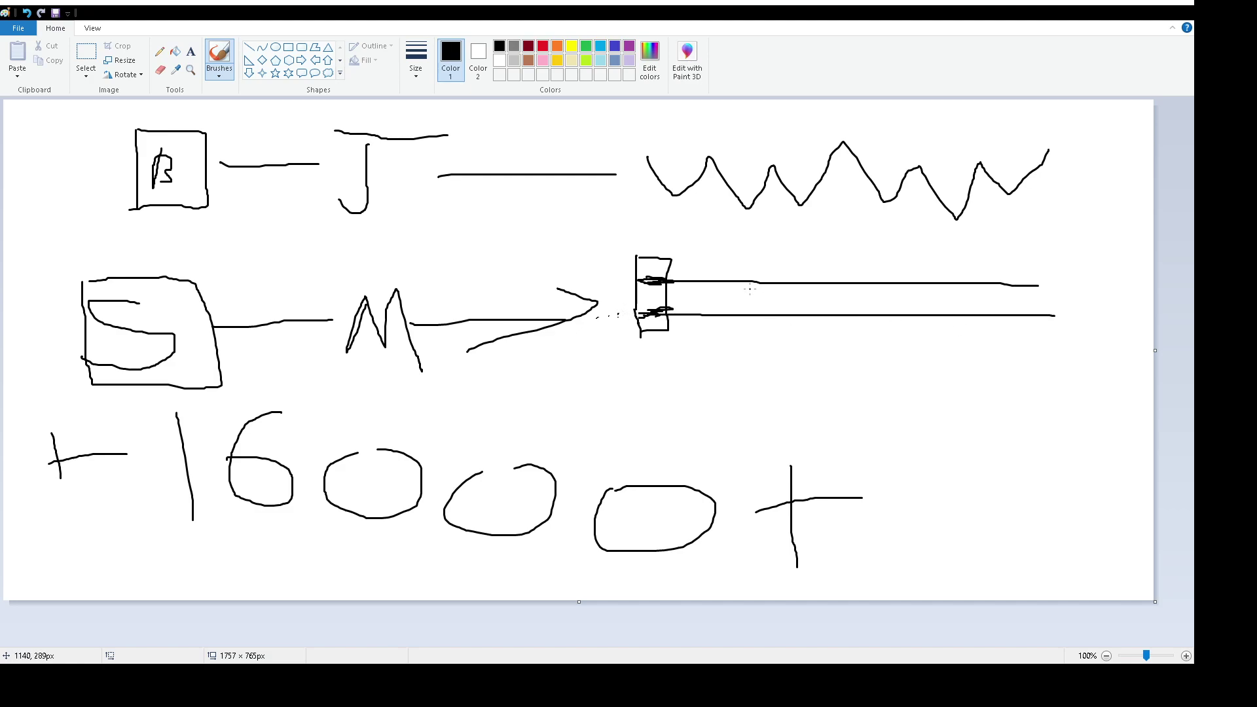
mouse_move(687, 268)
mouse_down()
mouse_move(688, 336)
mouse_move(721, 327)
mouse_move(716, 278)
mouse_move(687, 268)
mouse_move(736, 336)
mouse_move(769, 340)
mouse_move(774, 265)
mouse_move(740, 263)
mouse_move(809, 337)
mouse_move(844, 334)
mouse_move(828, 263)
mouse_move(811, 260)
mouse_move(853, 339)
mouse_move(887, 328)
mouse_move(876, 264)
mouse_move(842, 262)
mouse_move(916, 346)
mouse_move(949, 330)
mouse_move(940, 275)
mouse_move(906, 265)
mouse_move(998, 373)
mouse_move(1008, 293)
mouse_move(998, 260)
mouse_move(954, 272)
mouse_up()
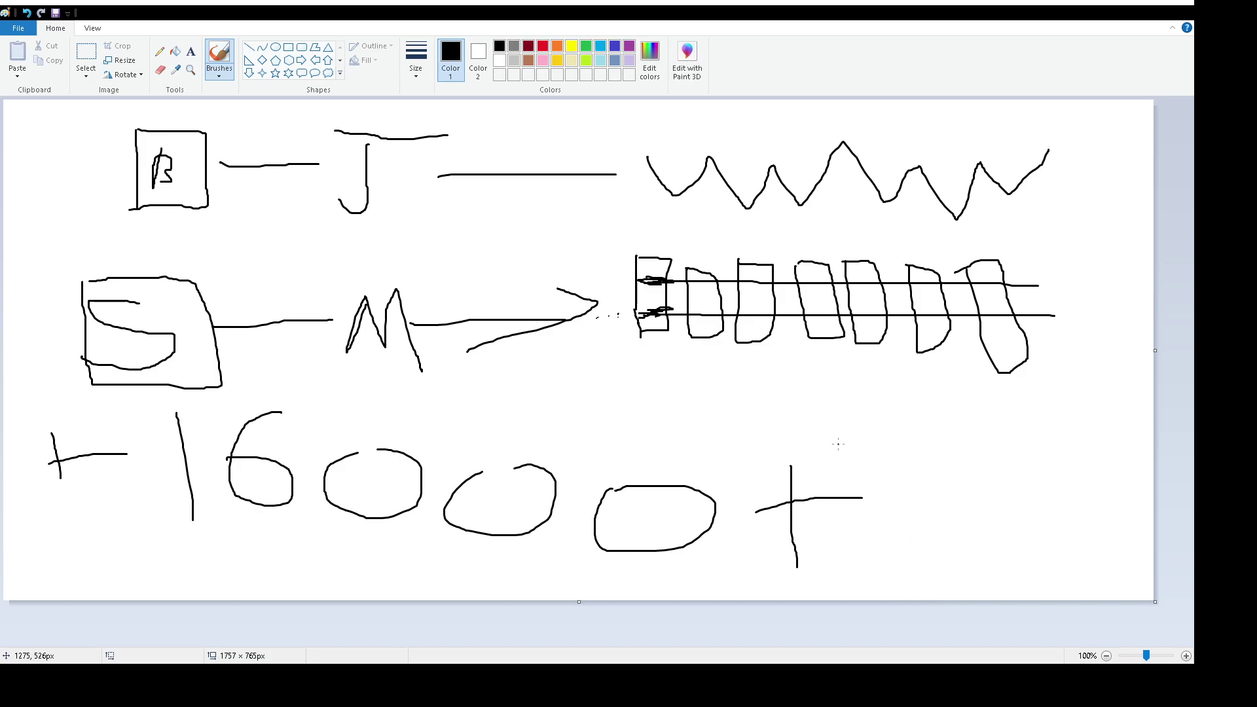
- Draw a capital letter I with two crossbars beneath the middle of the row of boxes
drag(828, 349, 839, 418)
drag(808, 347, 887, 354)
drag(800, 426, 913, 413)
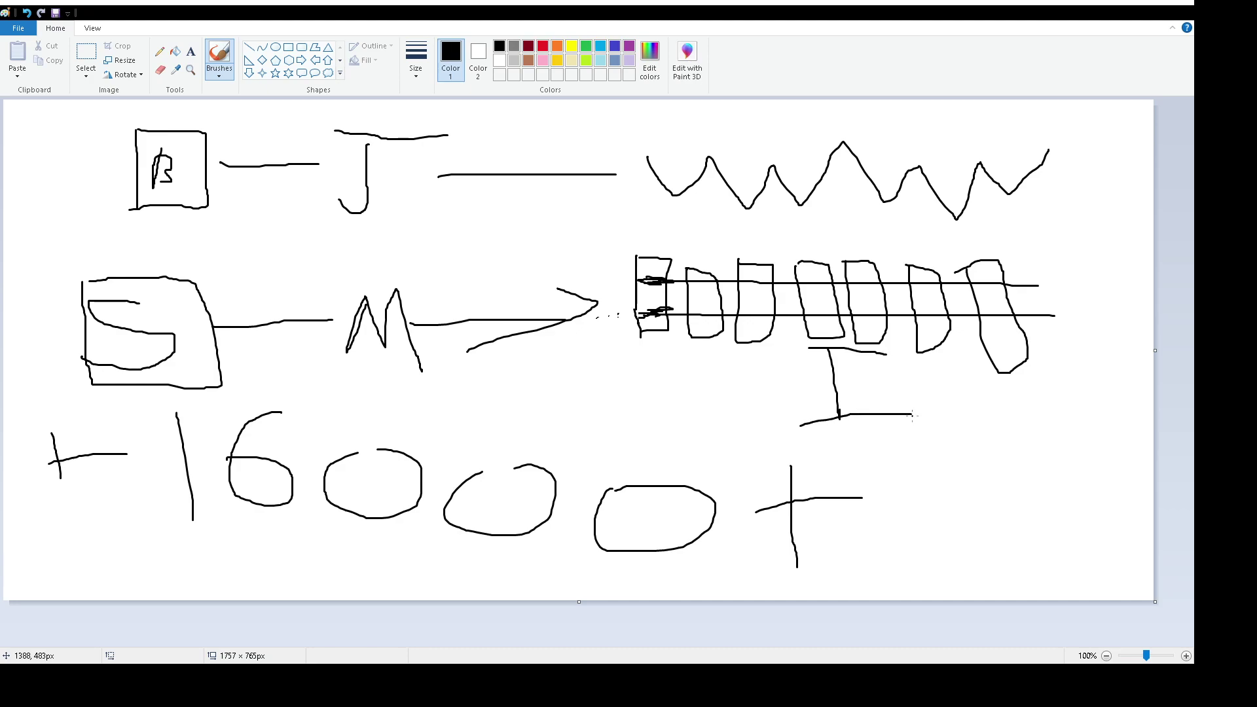